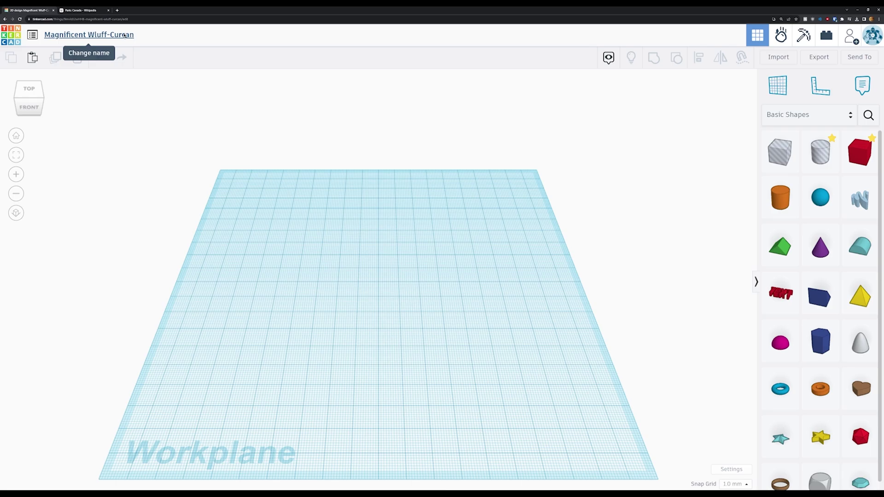
Enlarge the Parks Canada infobox logo in Media Viewer, then open its file page in a background tab.
{"action": "left_click", "coordinate": [93, 12]}
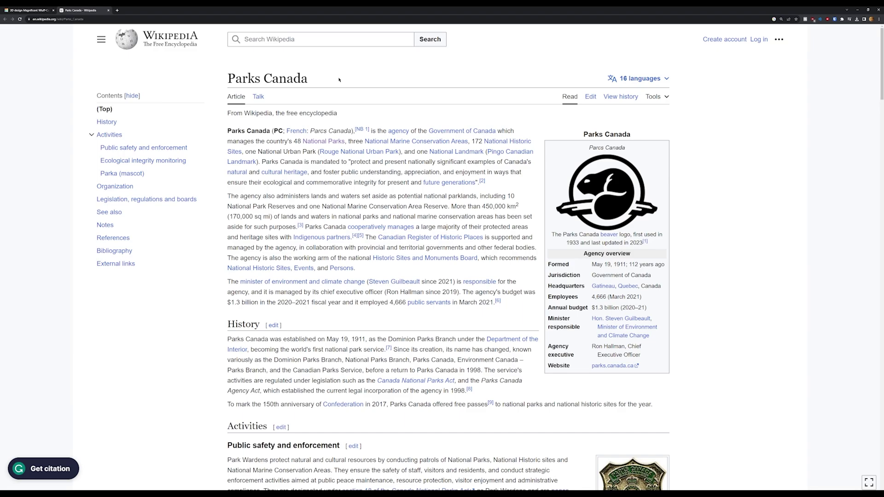
{"action": "left_click", "coordinate": [593, 178]}
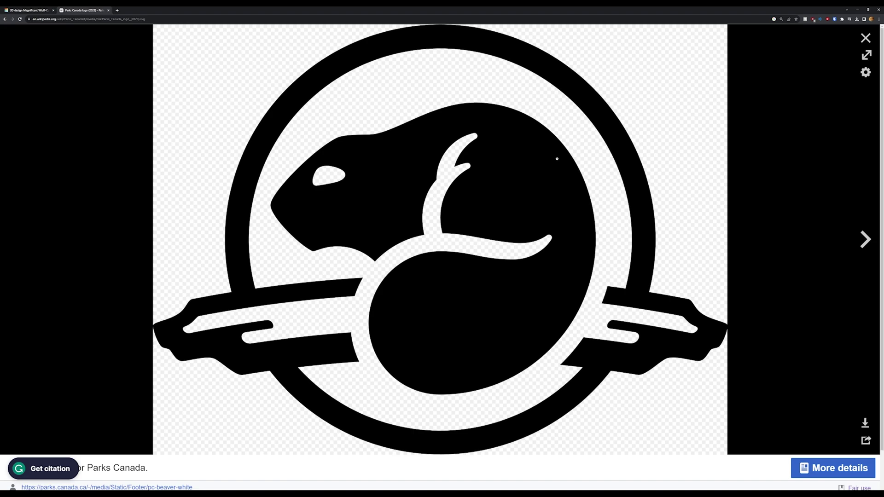
{"action": "scroll", "coordinate": [558, 159], "scroll_direction": "down", "scroll_amount": 1}
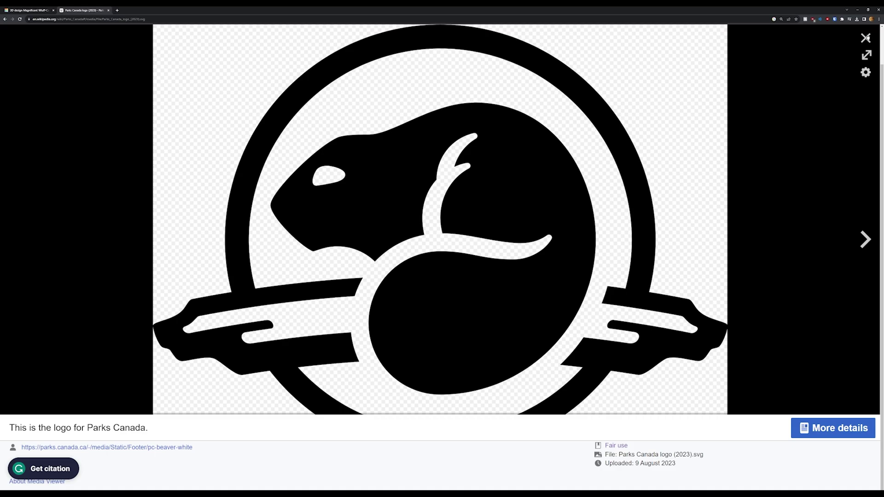
{"action": "left_click", "coordinate": [866, 37]}
{"action": "middle_click", "coordinate": [620, 190]}
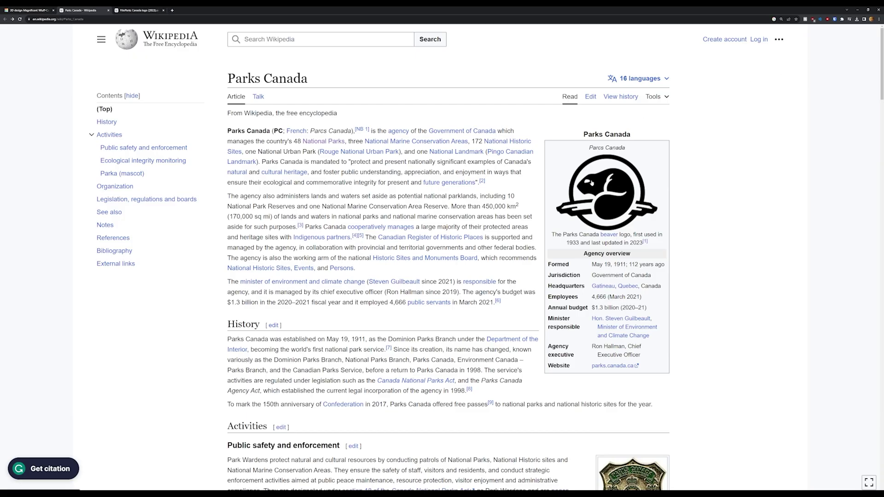
Save the original Parks_Canada_logo_(2023).svg to Downloads and return to the Tinkercad design.
{"action": "left_click", "coordinate": [142, 10]}
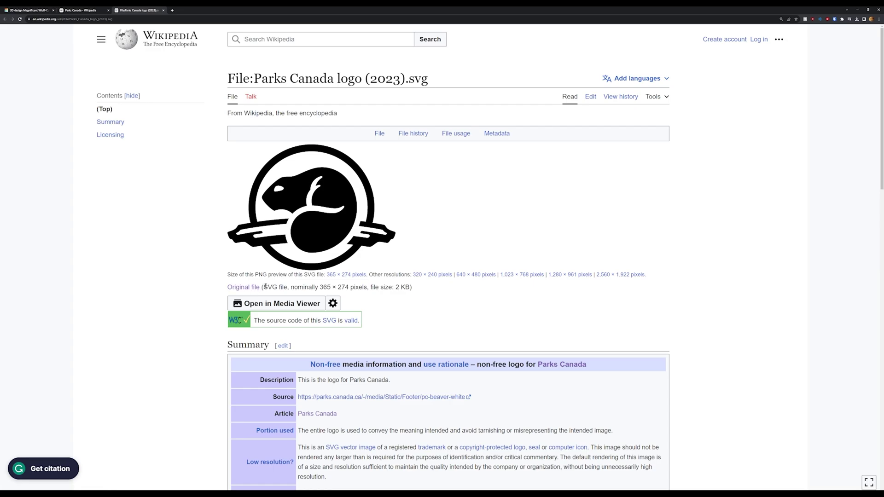
{"action": "left_click_drag", "start_coordinate": [264, 287], "coordinate": [287, 286]}
{"action": "right_click", "coordinate": [242, 286]}
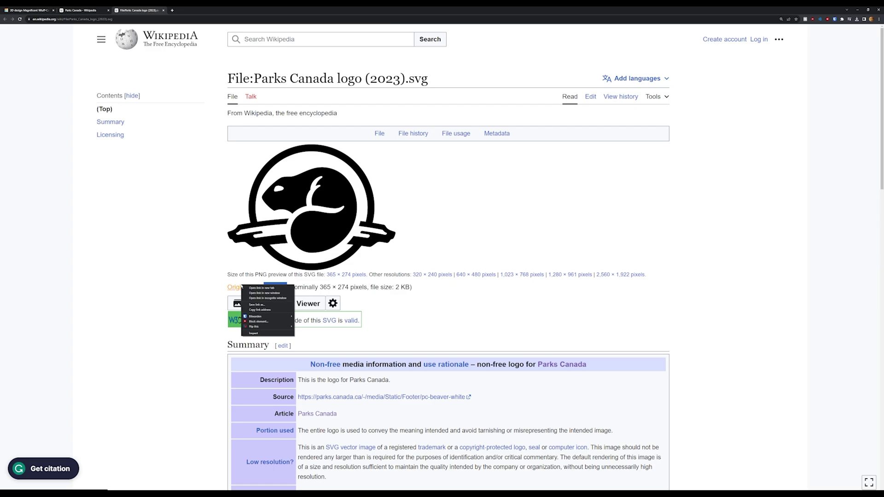
{"action": "left_click", "coordinate": [255, 305]}
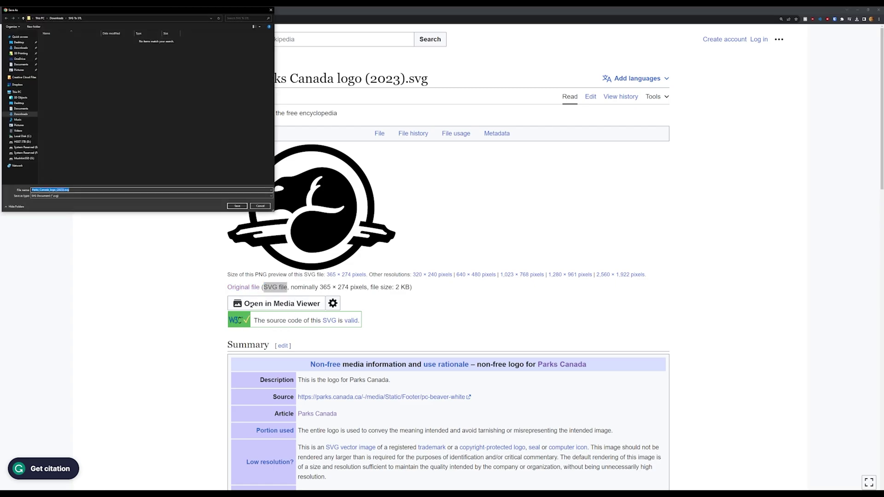
{"action": "left_click", "coordinate": [235, 207]}
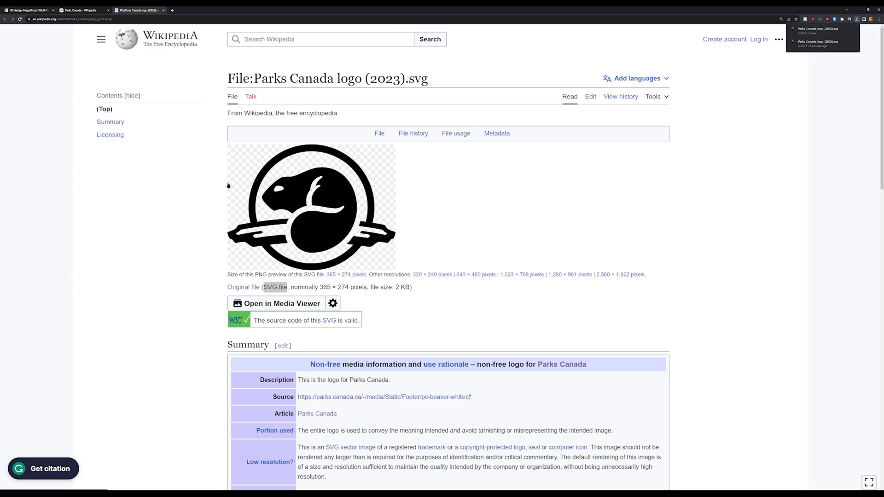
{"action": "left_click", "coordinate": [28, 10]}
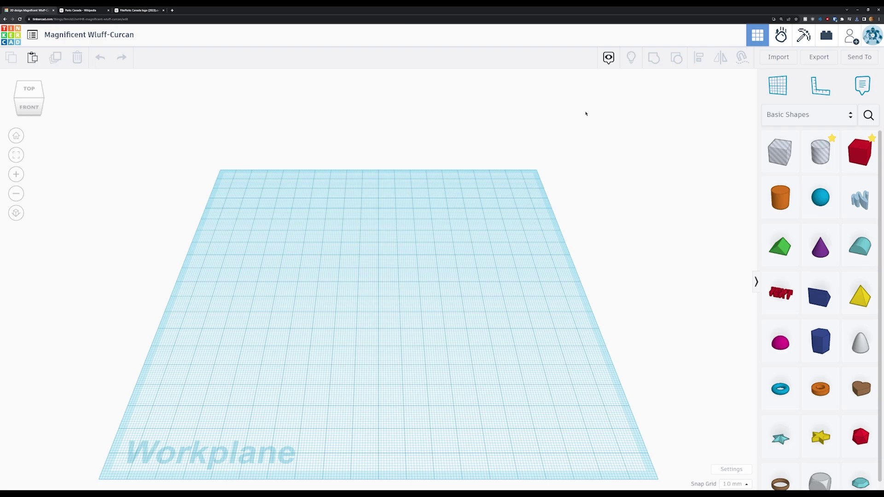
Import Parks_Canada_logo_(2023).svg onto the workplane as a solid 3D shape.
{"action": "left_click", "coordinate": [779, 57]}
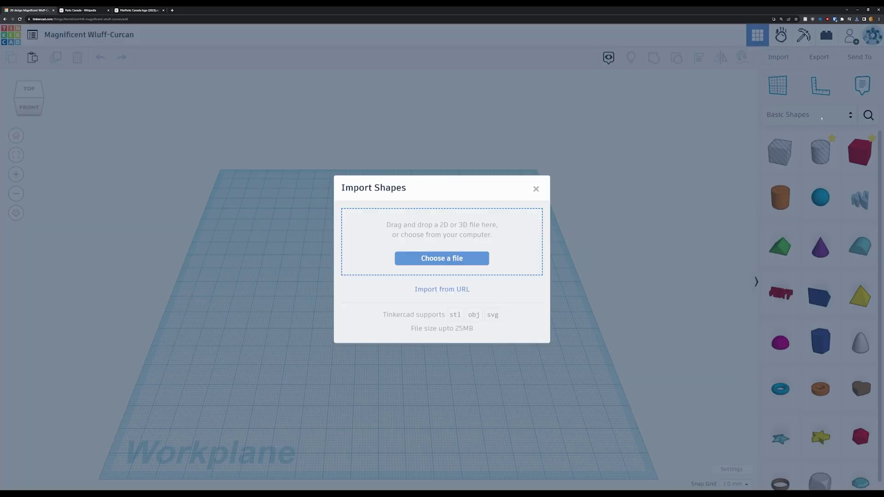
{"action": "left_click_drag", "start_coordinate": [695, 201], "coordinate": [423, 236]}
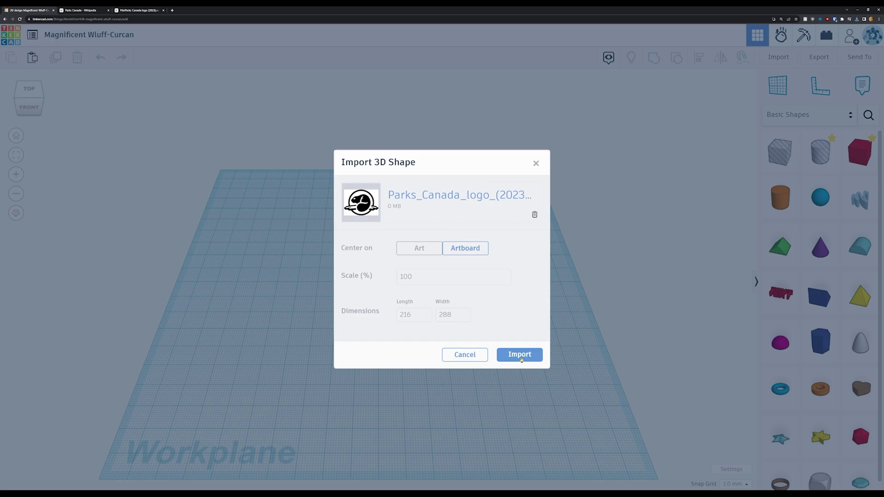
{"action": "left_click", "coordinate": [520, 356]}
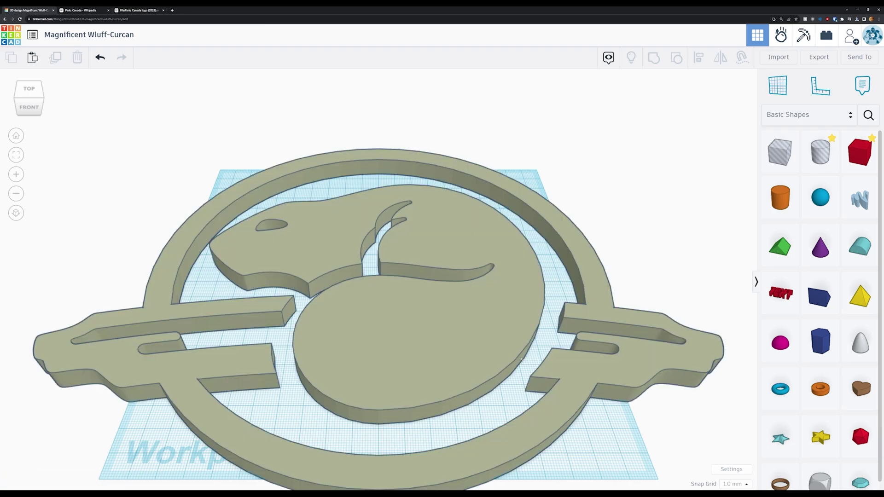
Scale the beaver logo uniformly down to about 113 × 79 mm and frame it from the front.
{"action": "left_click", "coordinate": [457, 329]}
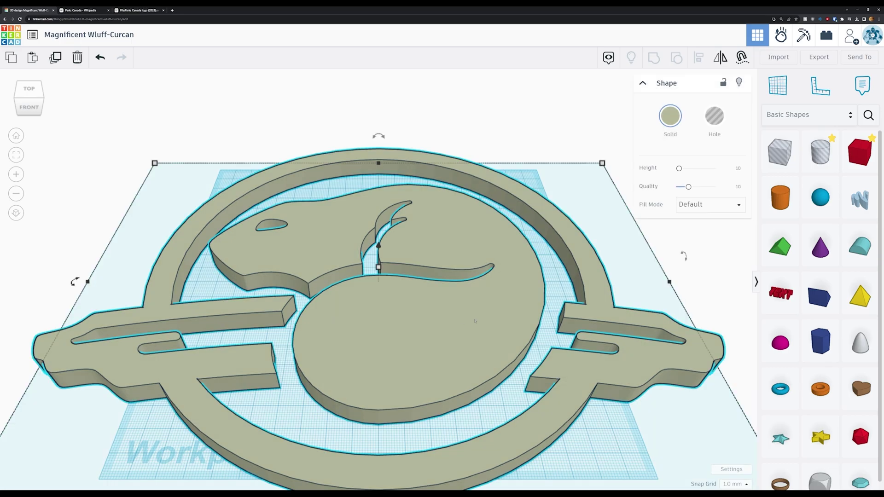
{"action": "scroll", "coordinate": [489, 321], "scroll_direction": "down", "scroll_amount": 5}
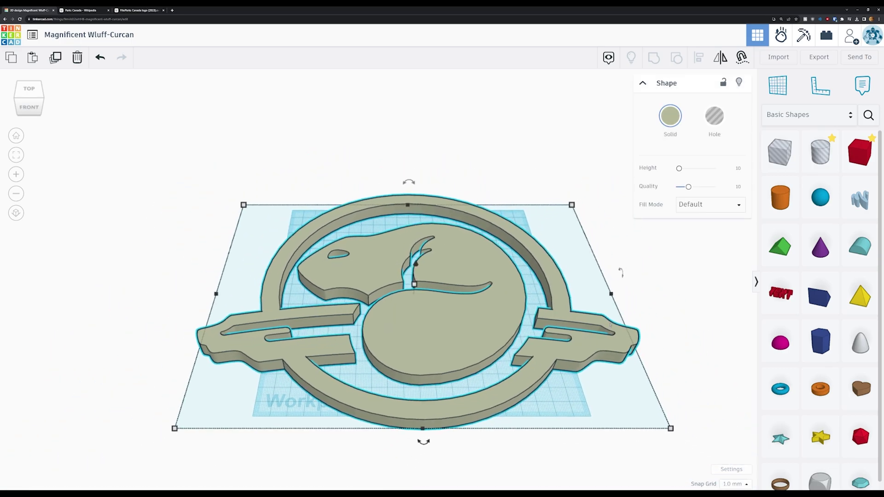
{"action": "right_click_drag", "start_coordinate": [654, 299], "coordinate": [669, 363]}
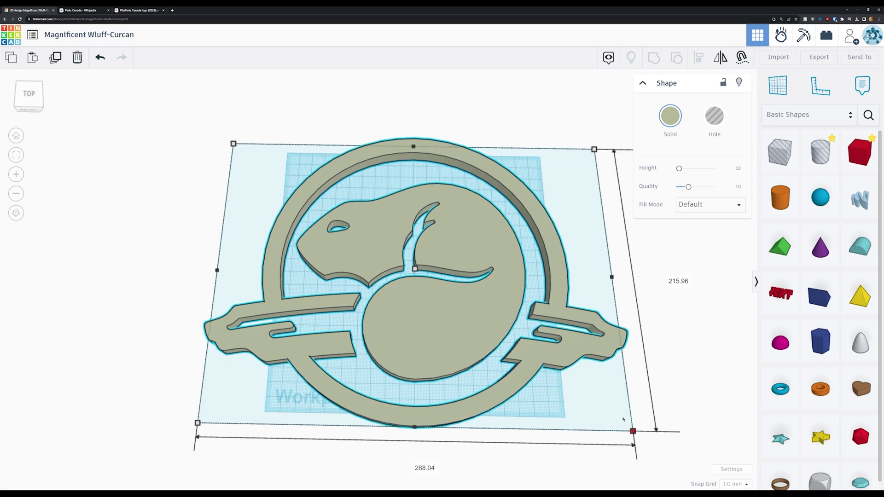
{"action": "left_click_drag", "start_coordinate": [633, 431], "coordinate": [415, 278], "text": "shift"}
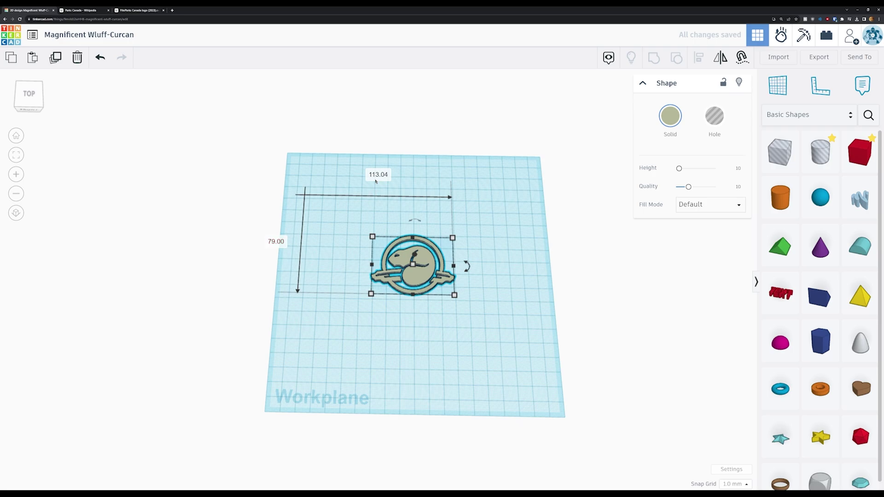
{"action": "key", "text": "f"}
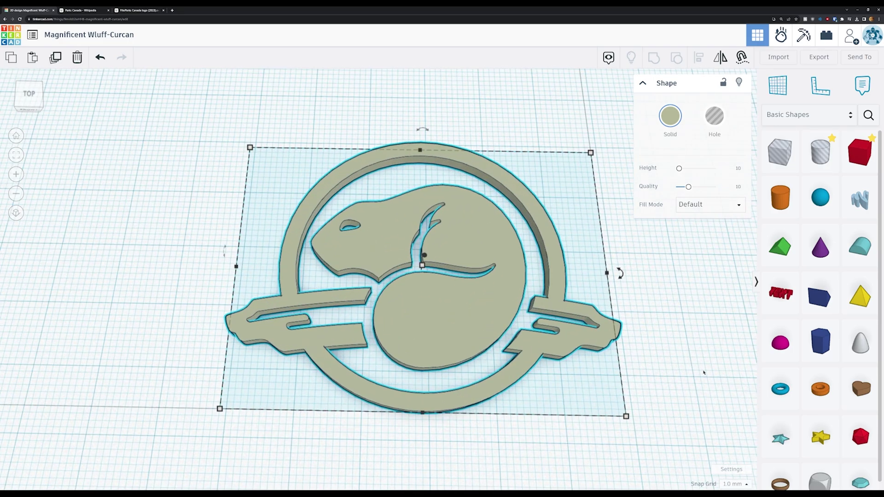
{"action": "mouse_move", "coordinate": [691, 322]}
{"action": "right_mouse_down"}
{"action": "mouse_move", "coordinate": [685, 278]}
{"action": "mouse_move", "coordinate": [689, 316]}
{"action": "right_mouse_up"}
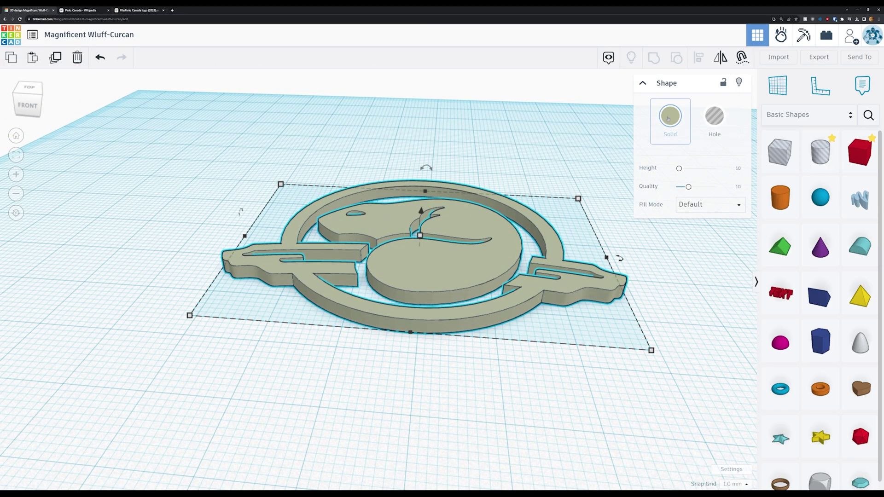
Turn the logo into a hole and set its fill mode to Silhouette.
{"action": "left_click", "coordinate": [709, 115]}
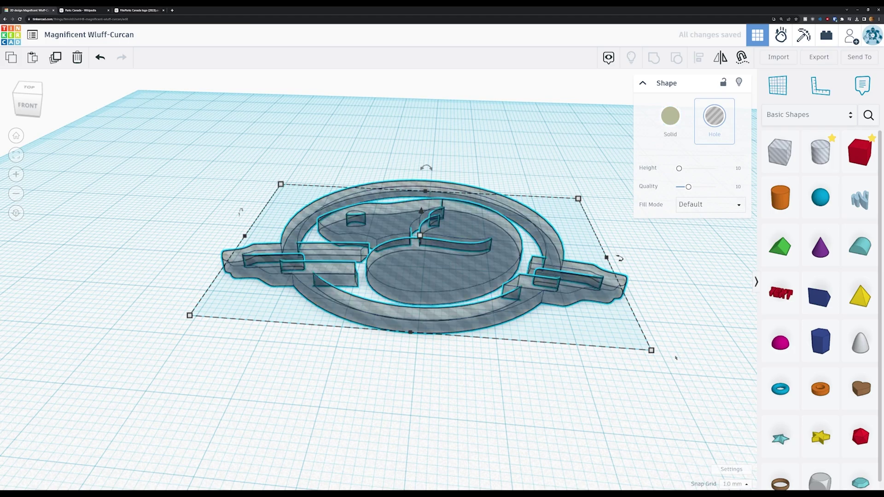
{"action": "right_click_drag", "start_coordinate": [674, 365], "coordinate": [674, 307]}
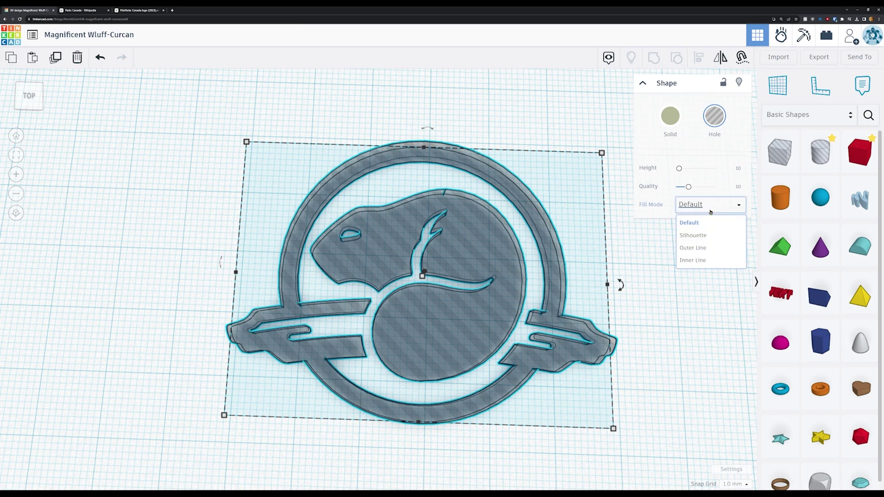
{"action": "left_click", "coordinate": [713, 236]}
Switch the fill to Outer Line with Round corners, then back to Default.
{"action": "left_click", "coordinate": [719, 207]}
{"action": "left_click", "coordinate": [712, 247]}
{"action": "left_click", "coordinate": [710, 223]}
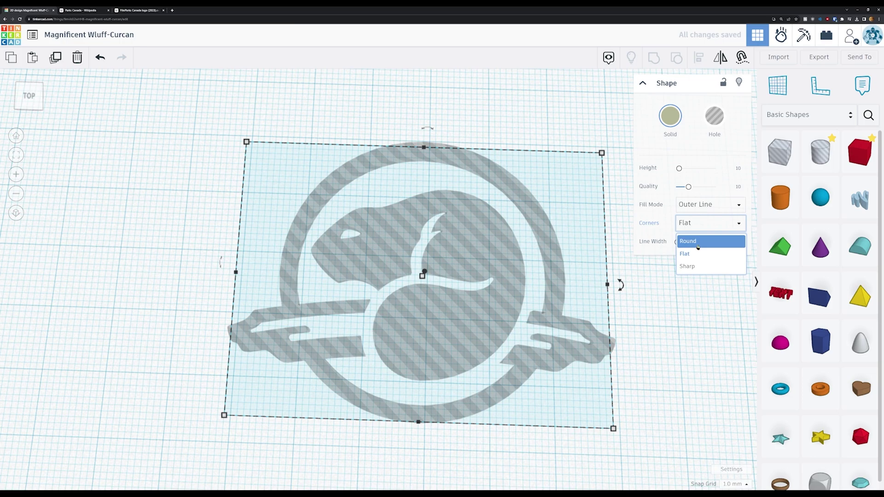
{"action": "left_click", "coordinate": [700, 266]}
{"action": "left_click", "coordinate": [712, 205]}
{"action": "left_click", "coordinate": [708, 225]}
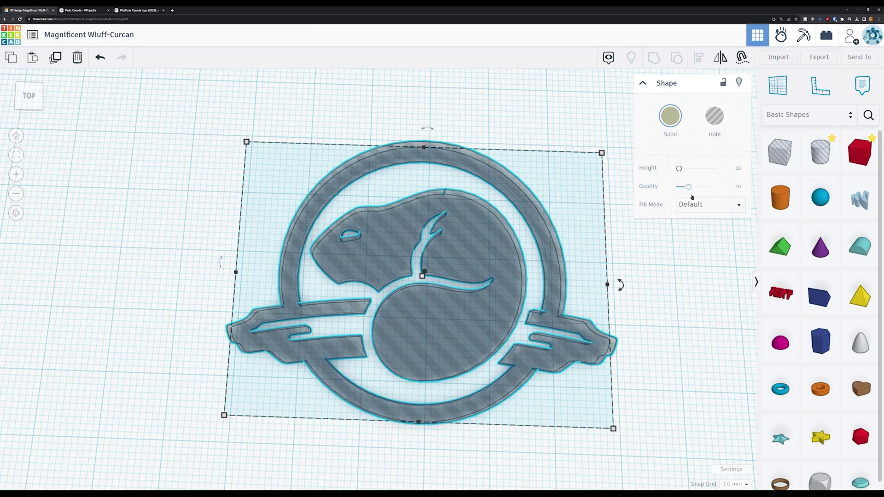
Make the beaver logo a solid shape again.
{"action": "right_click_drag", "start_coordinate": [553, 385], "coordinate": [522, 219]}
{"action": "scroll", "coordinate": [553, 390], "scroll_direction": "up", "scroll_amount": 5}
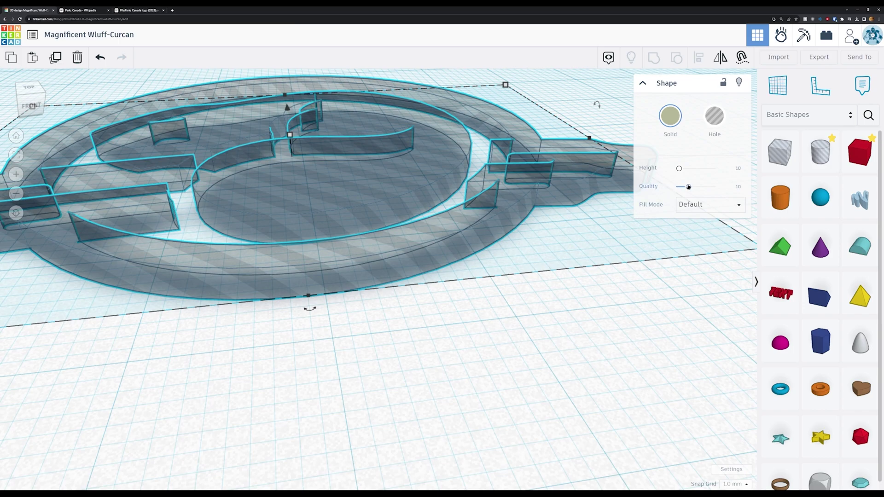
{"action": "left_click", "coordinate": [671, 115]}
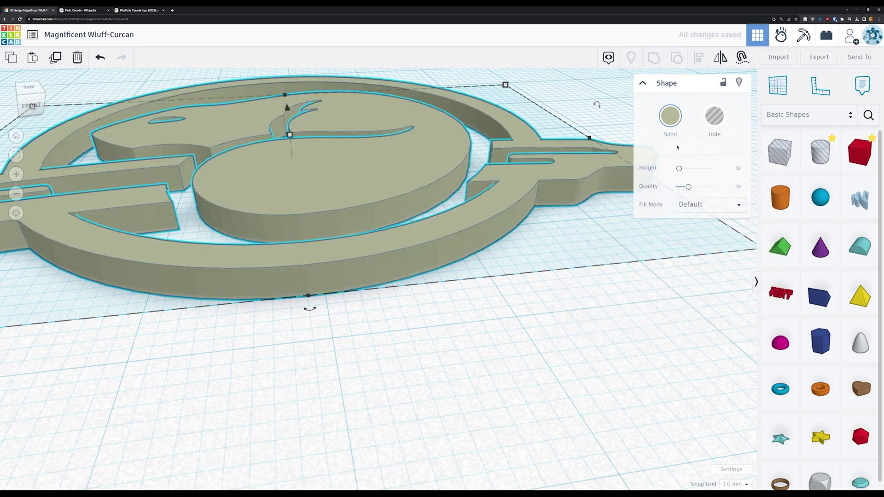
Lower the logo's height from 10 to 5 mm.
{"action": "left_click", "coordinate": [739, 168]}
{"action": "type", "text": "5"}
{"action": "key", "text": "Return"}
{"action": "right_click_drag", "start_coordinate": [592, 286], "coordinate": [468, 371]}
{"action": "scroll", "coordinate": [468, 371], "scroll_direction": "down", "scroll_amount": 5}
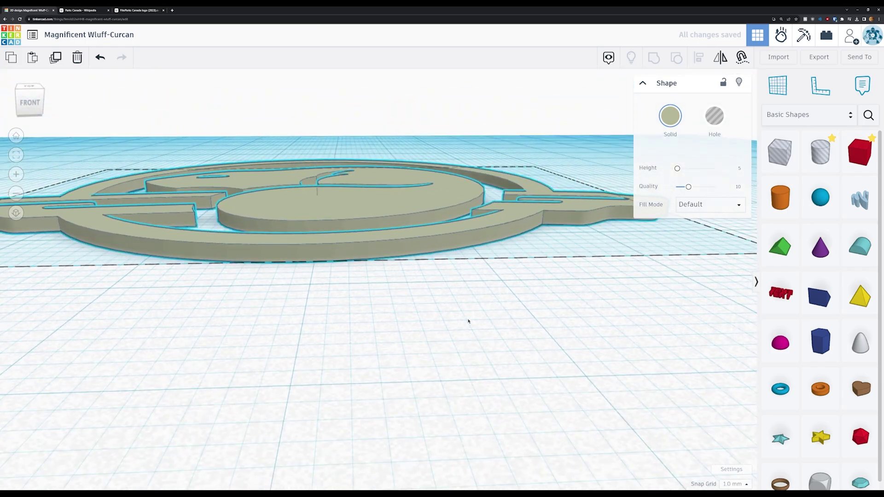
{"action": "scroll", "coordinate": [460, 372], "scroll_direction": "up", "scroll_amount": 6}
Rotate the logo plate 180° on the workplane and deselect it.
{"action": "key", "text": "f"}
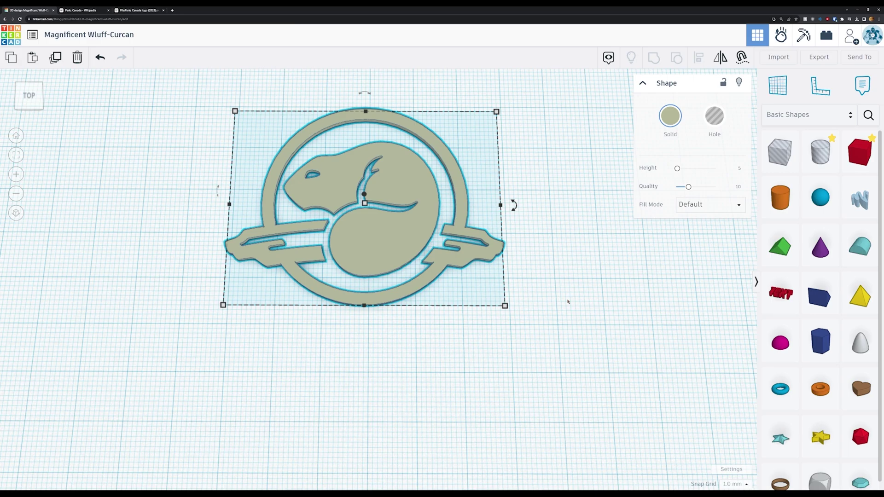
{"action": "right_click_drag", "start_coordinate": [526, 192], "coordinate": [414, 255]}
{"action": "left_click_drag", "start_coordinate": [372, 199], "coordinate": [374, 249]}
{"action": "left_click", "coordinate": [578, 371]}
{"action": "right_click_drag", "start_coordinate": [579, 371], "coordinate": [525, 367]}
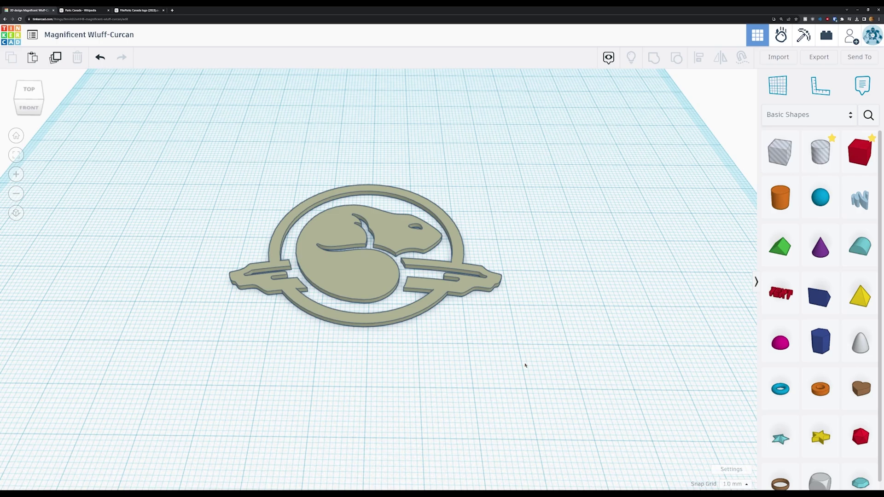
Export the design for 3D printing as Magnificent Wluff-Curcan.stl.
{"action": "left_click", "coordinate": [819, 57]}
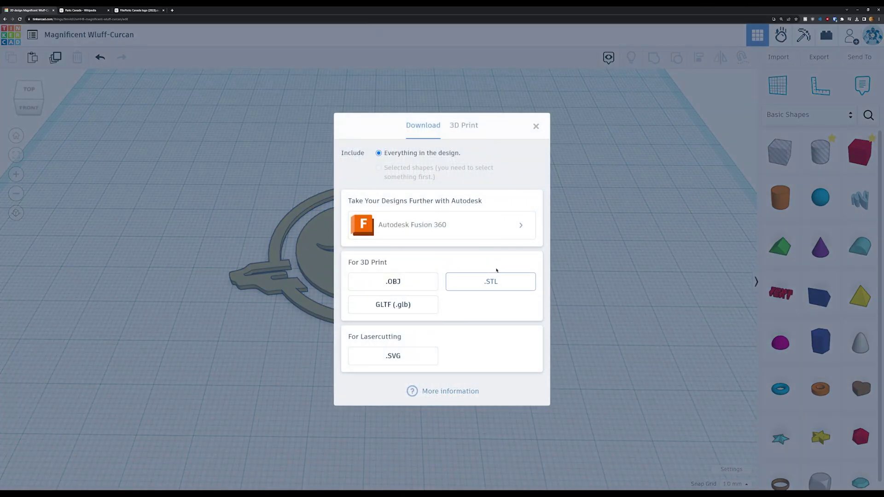
{"action": "left_click", "coordinate": [497, 280]}
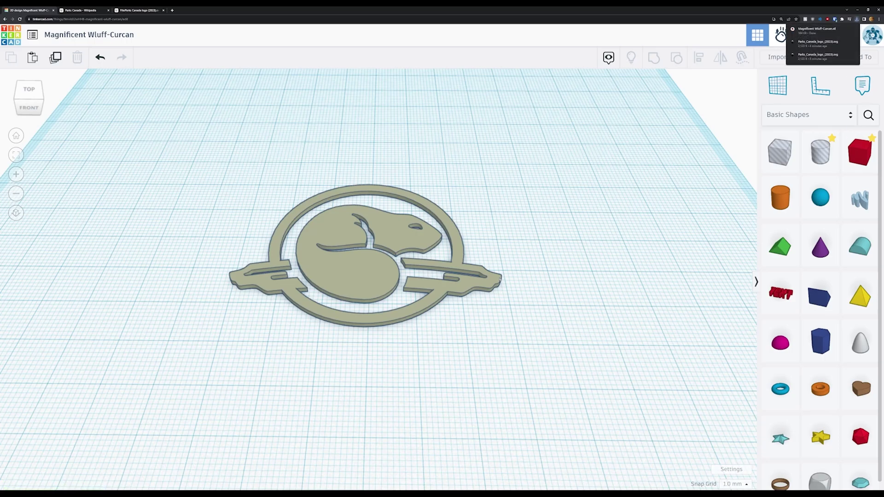